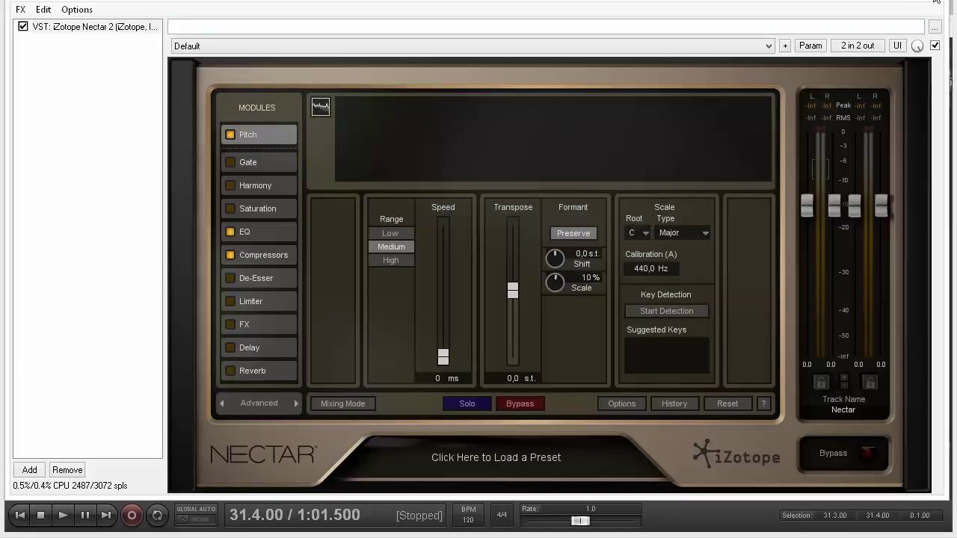
Close the effects window, set track 2's volume to 0.00 dB, and play the vocal with its effects disabled.
key("Escape")
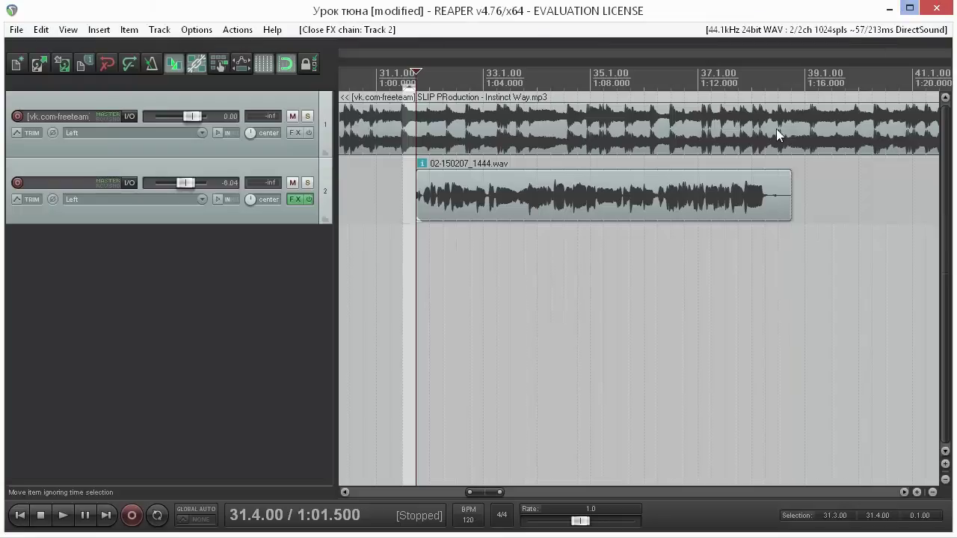
left_click(432, 247)
left_click(417, 245)
double_click(186, 183)
key("space")
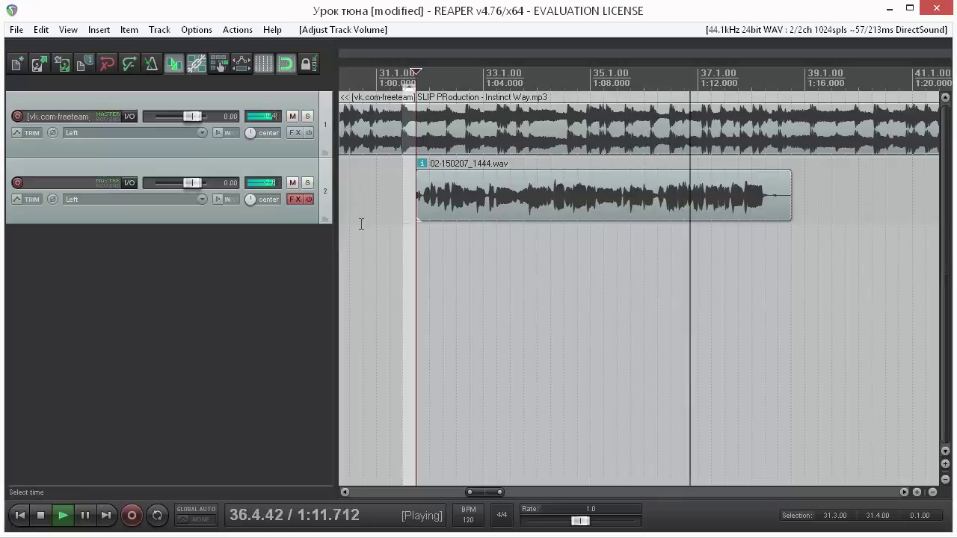
key("space")
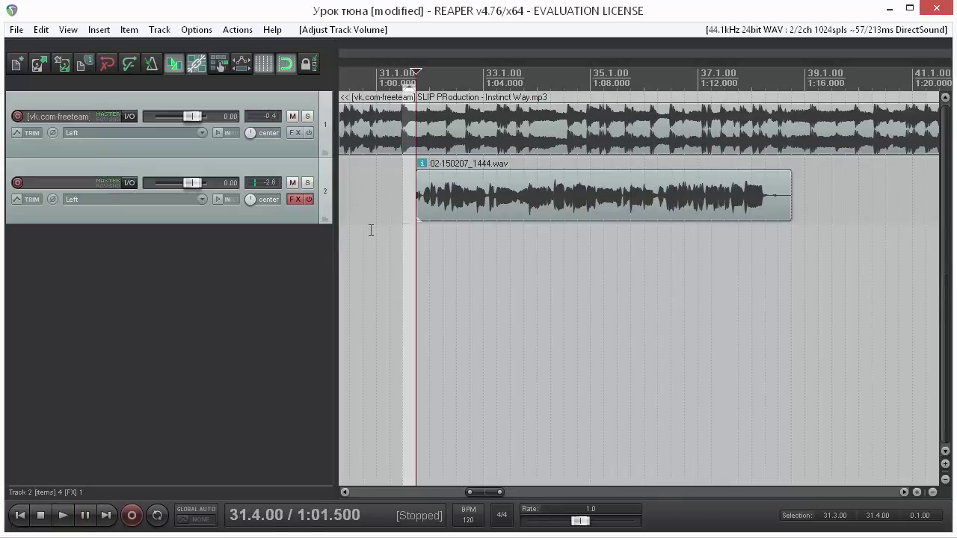
Open track 2's Nectar effect, set the Pitch range to Medium with Speed at 0 ms, and play the corrected vocal.
left_click(297, 199)
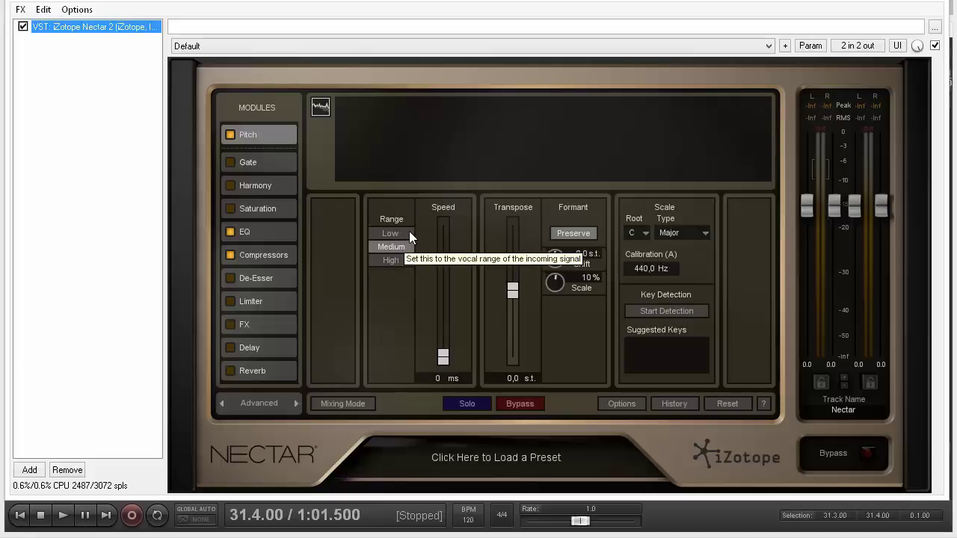
left_click(400, 259)
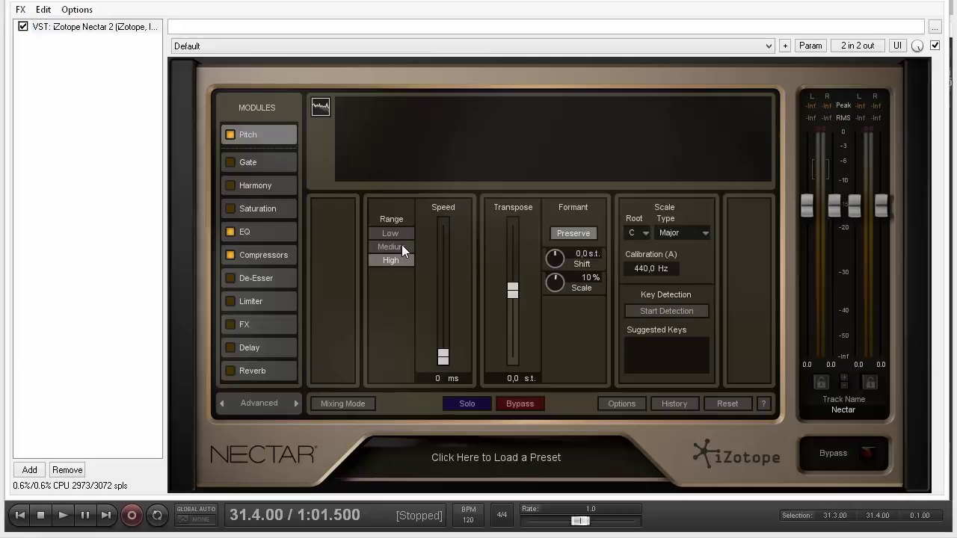
left_click(401, 247)
left_click_drag(443, 357, 451, 324)
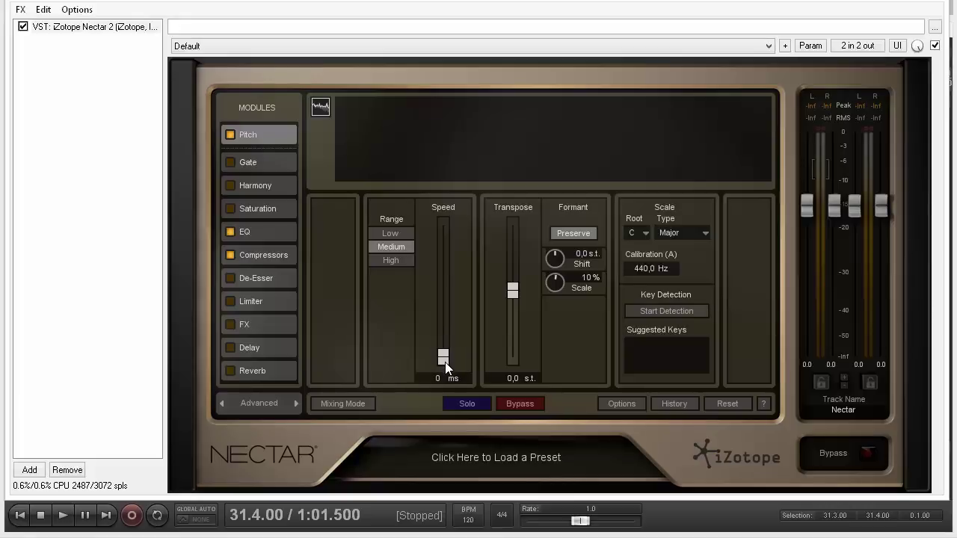
mouse_move(445, 362)
left_mouse_down()
mouse_move(441, 272)
mouse_move(444, 361)
left_mouse_up()
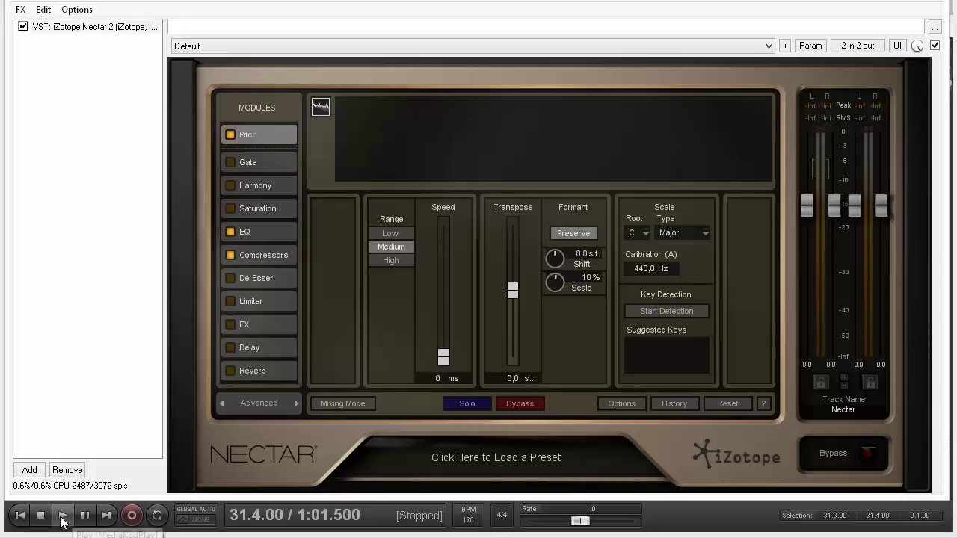
left_click(63, 515)
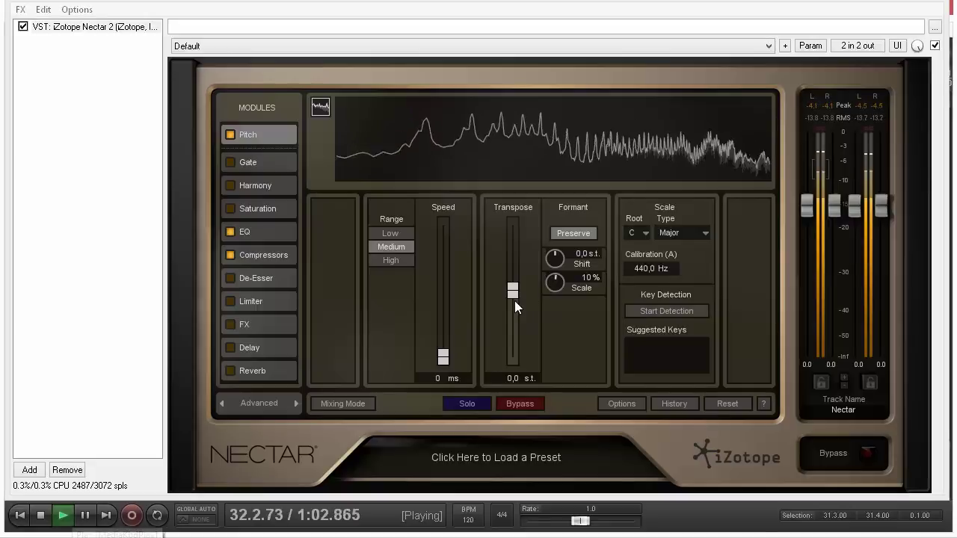
key("space")
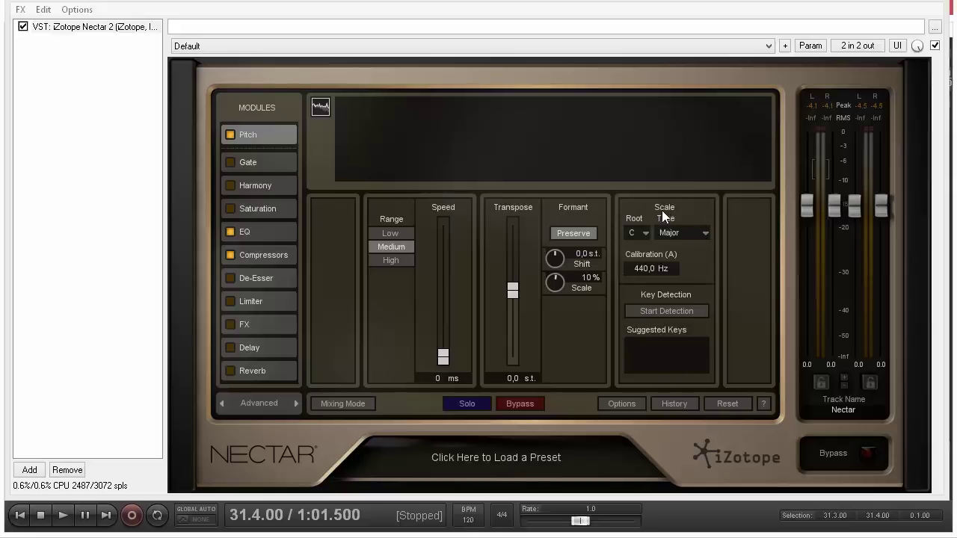
Run key detection while the vocal plays, apply the suggested E Minor scale, and play the vocal again.
left_click(643, 314)
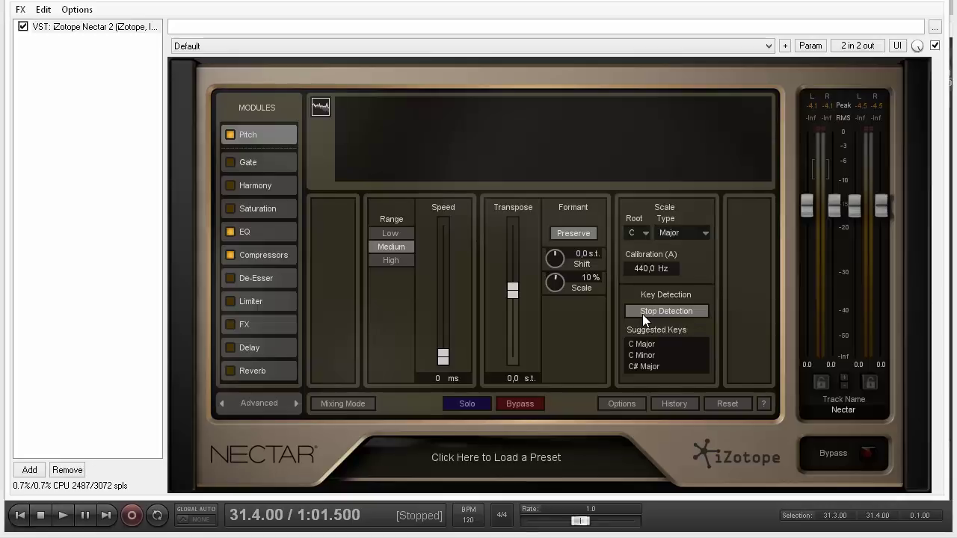
key("space")
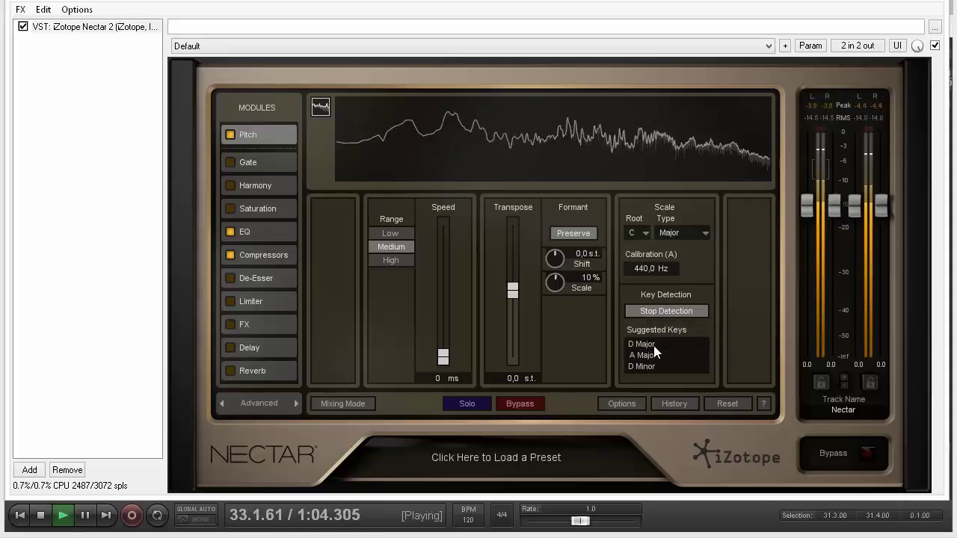
left_click(654, 350)
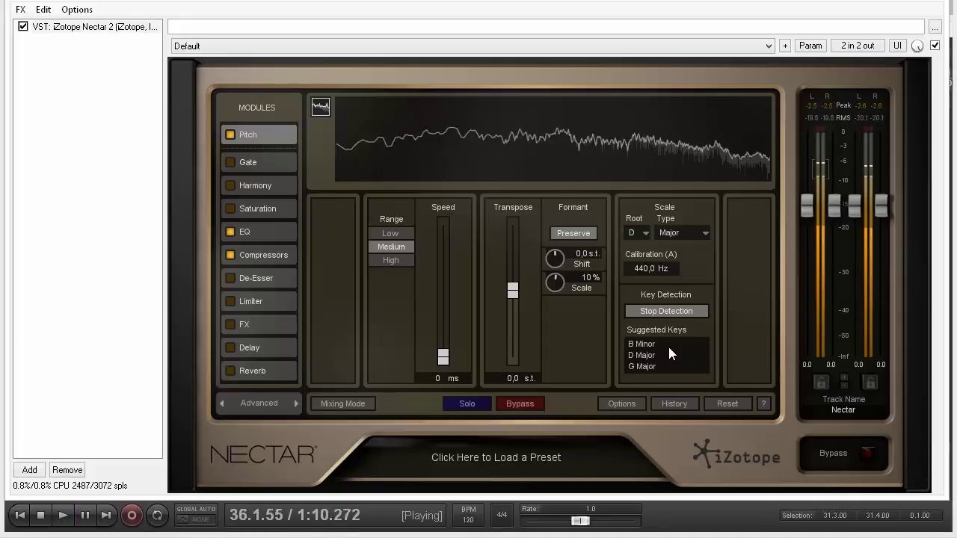
key("space")
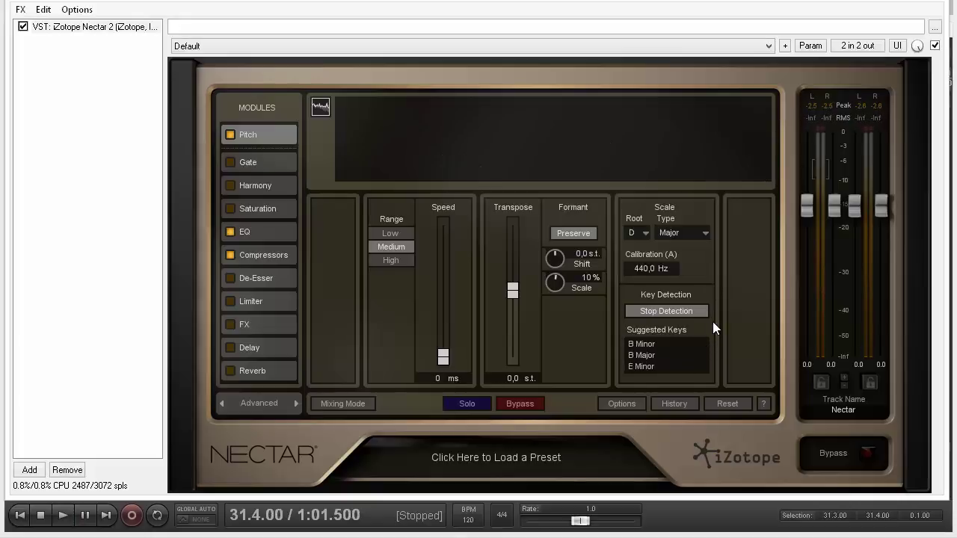
left_click(642, 363)
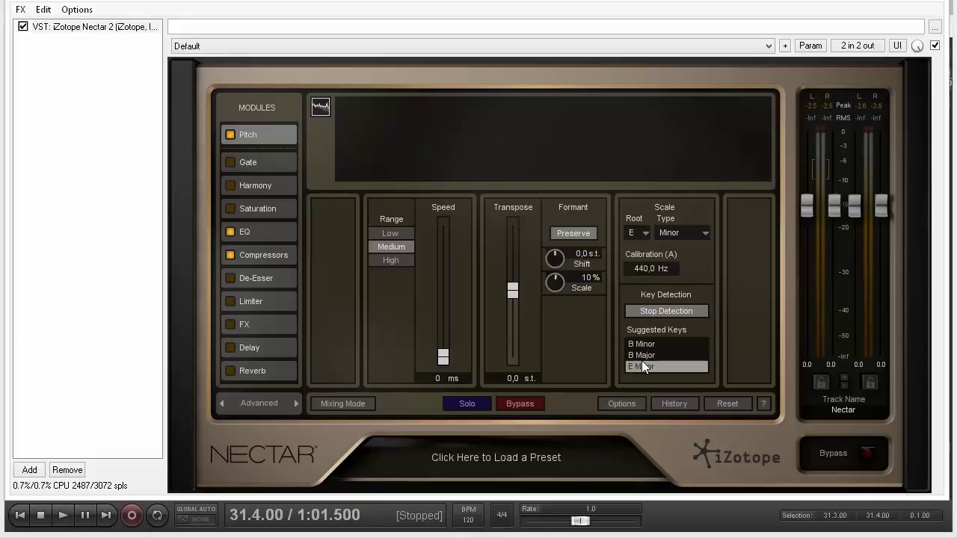
key("space")
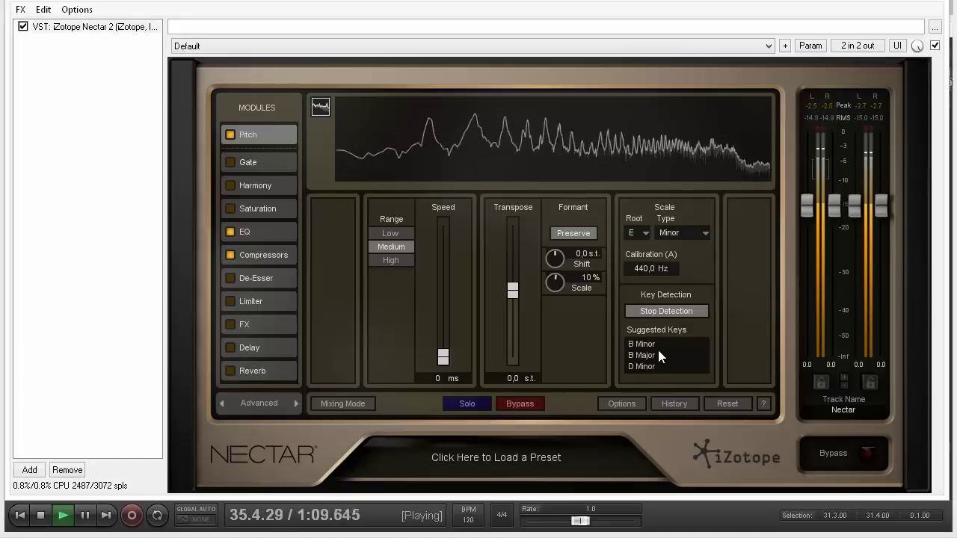
key("space")
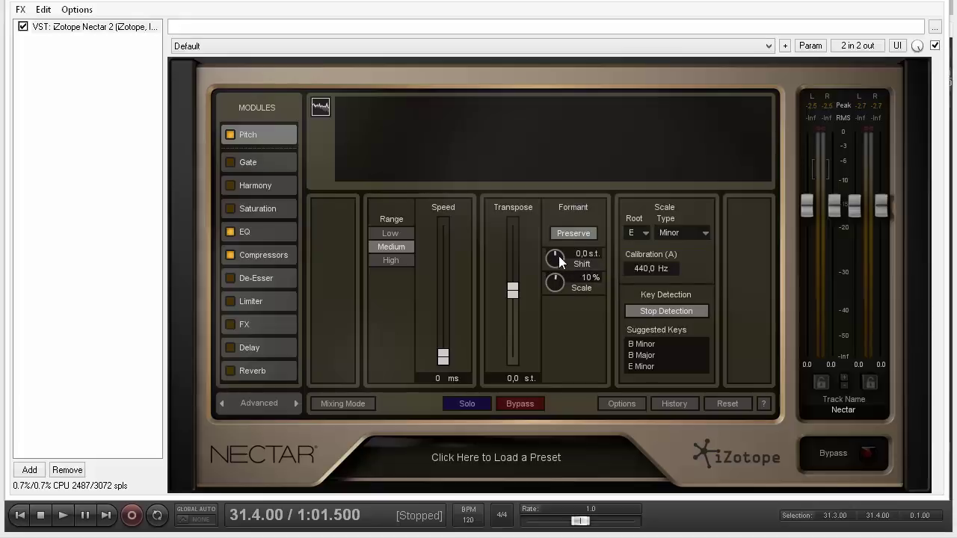
Try negative and positive formant shifts up to about +8.4 semitones during playback, and reset the shift to 0.
left_click_drag(556, 263, 554, 281)
left_click_drag(554, 242, 556, 255)
key("space")
scroll(555, 261, "down", 4)
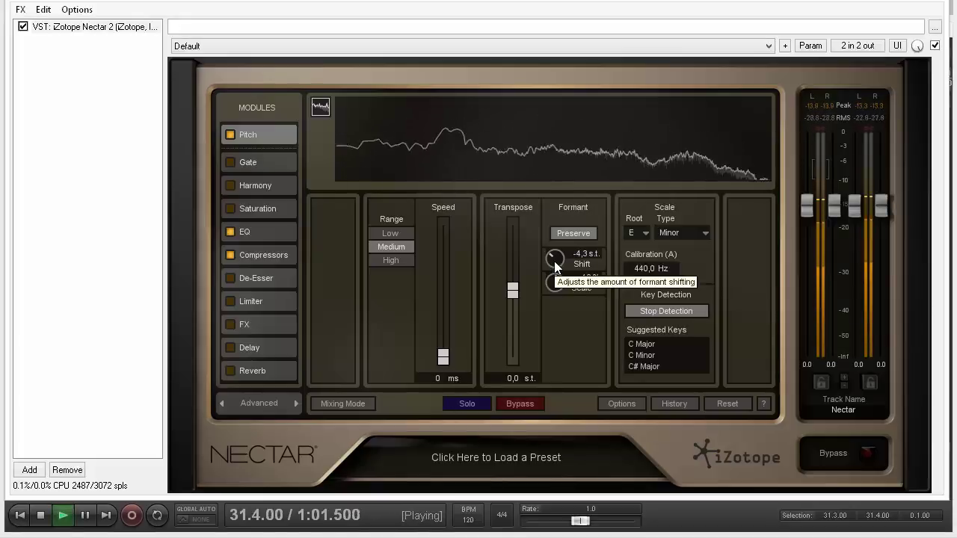
scroll(554, 262, "up", 1)
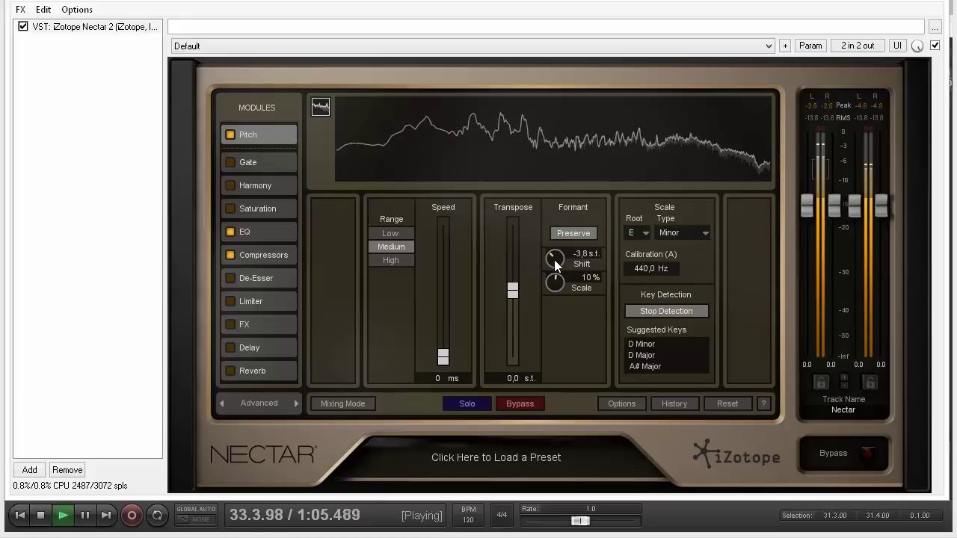
mouse_move(554, 265)
left_mouse_down()
mouse_move(557, 239)
mouse_move(566, 248)
mouse_move(574, 238)
mouse_move(556, 270)
left_mouse_up()
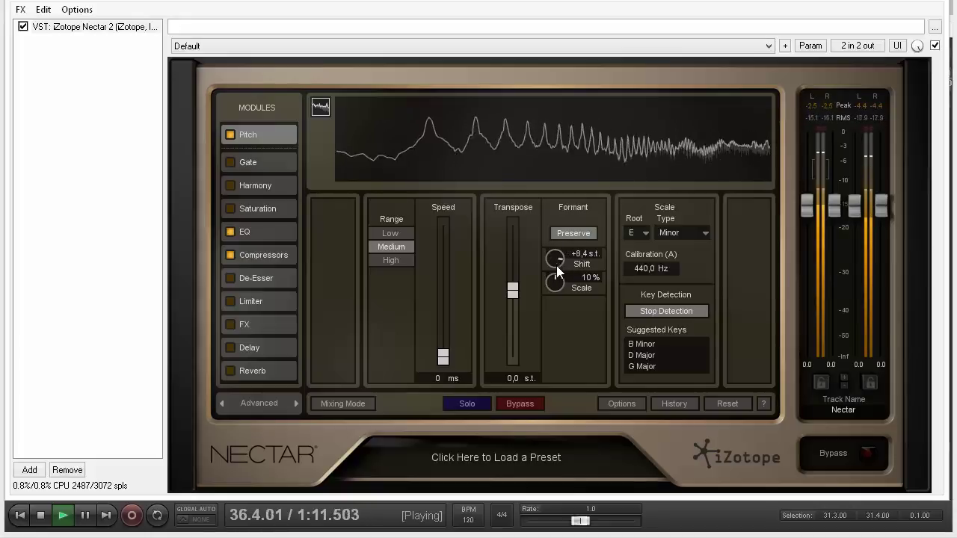
double_click(557, 258)
key("space")
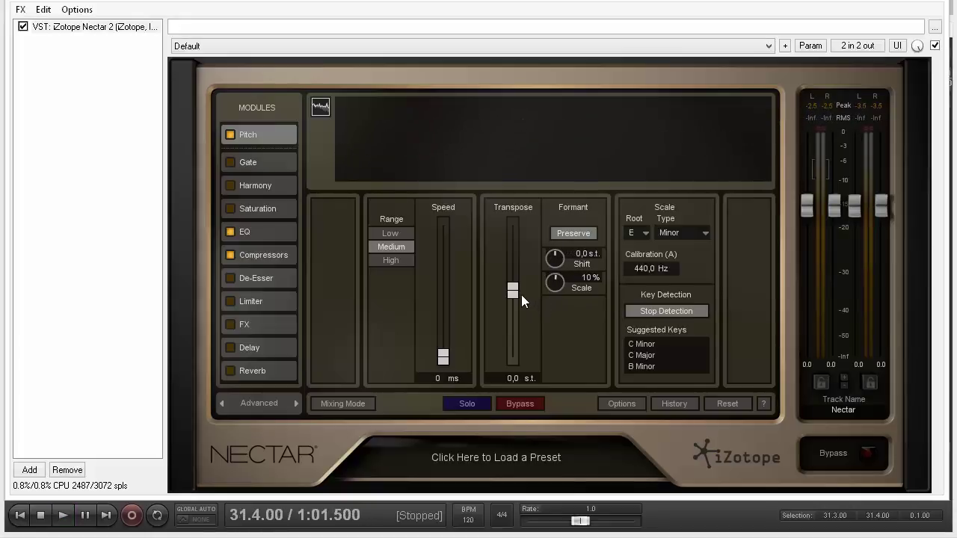
Try transposing the vocal by +4 and -6 semitones during playback, and reset Transpose to 0.
key("space")
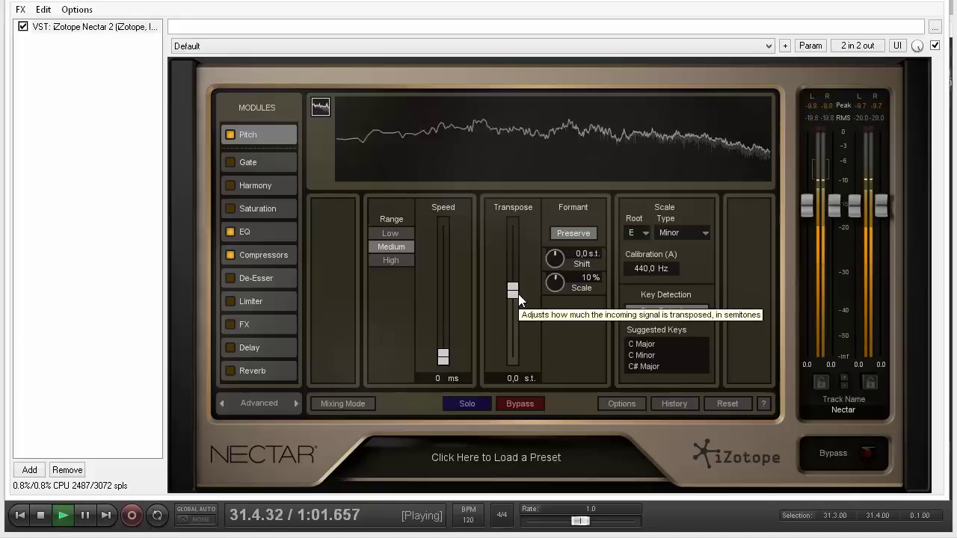
left_click_drag(519, 294, 510, 271)
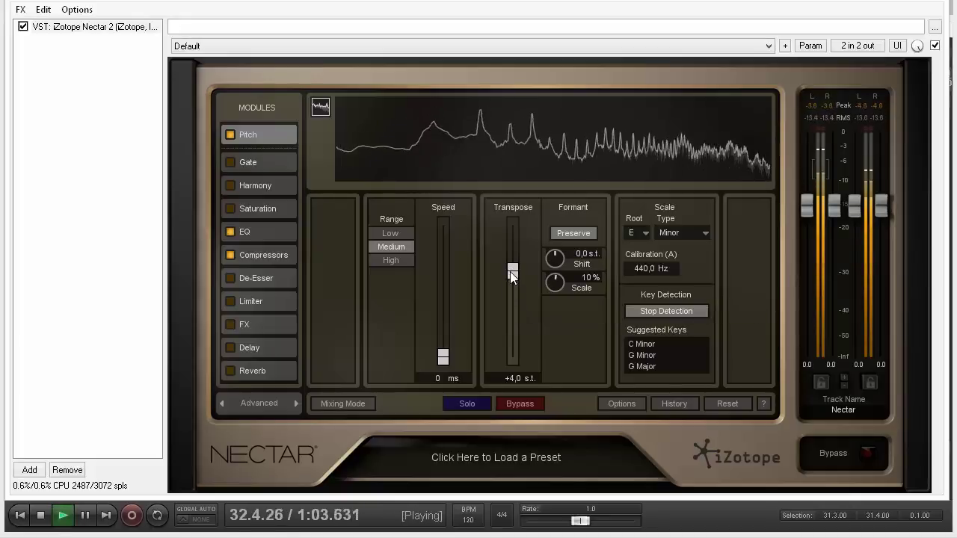
left_click_drag(510, 271, 511, 323)
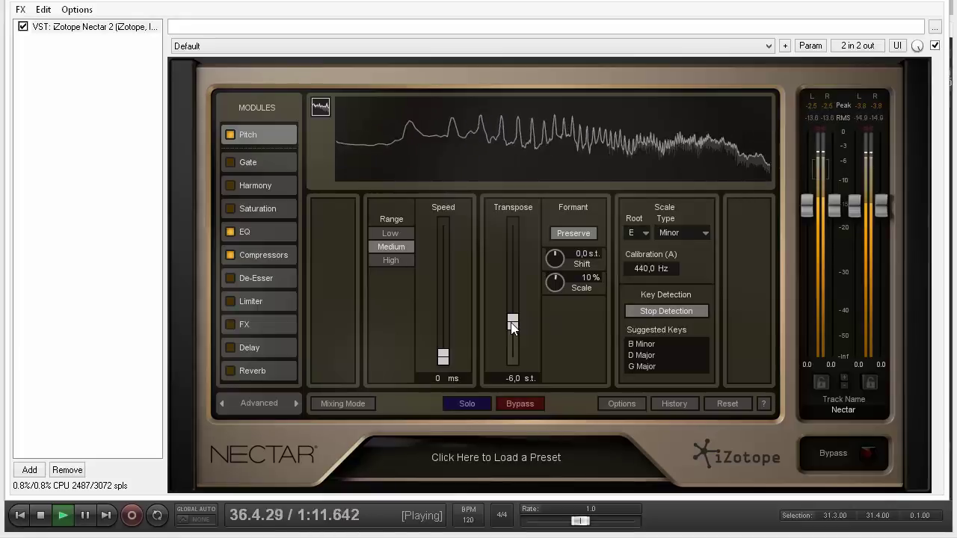
left_click(511, 322, "ctrl")
key("space")
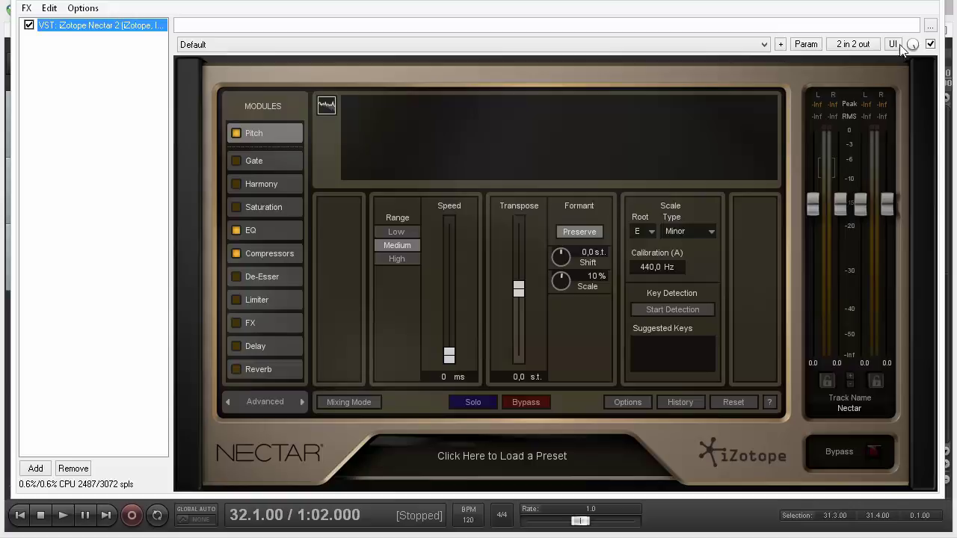
Set the Pitch Speed to 0 ms with Medium range in track 3's Nectar effect, and close the effects window.
key("Escape")
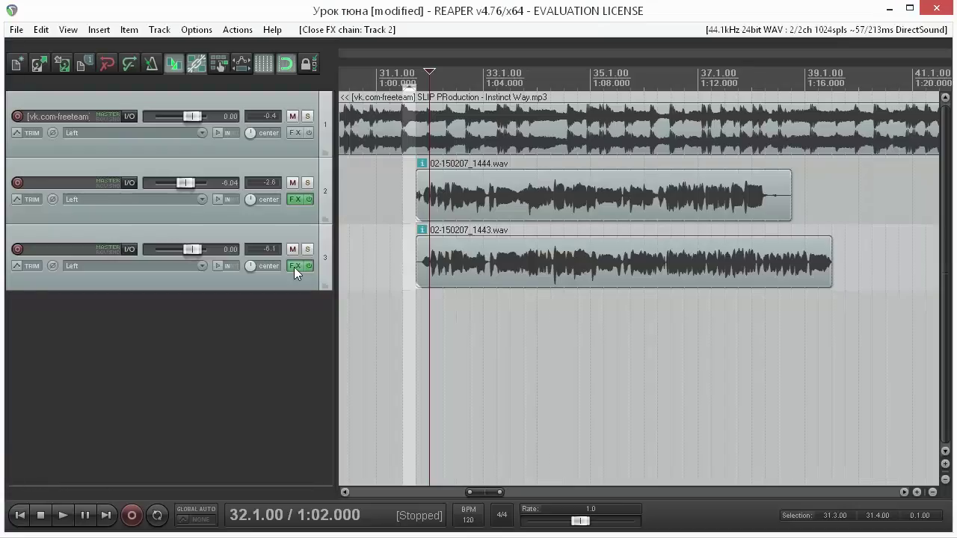
left_click(294, 267)
left_click(408, 292)
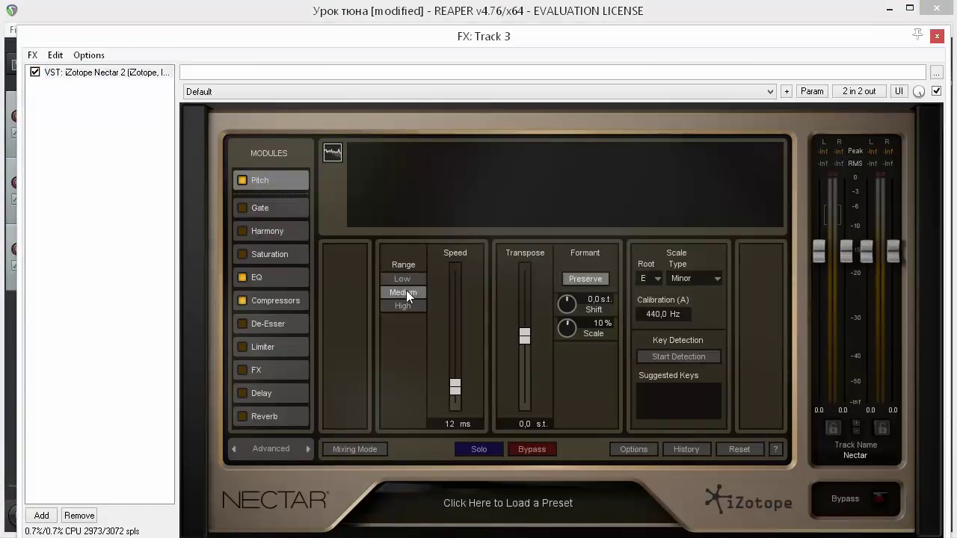
left_click_drag(455, 386, 443, 468)
key("Escape")
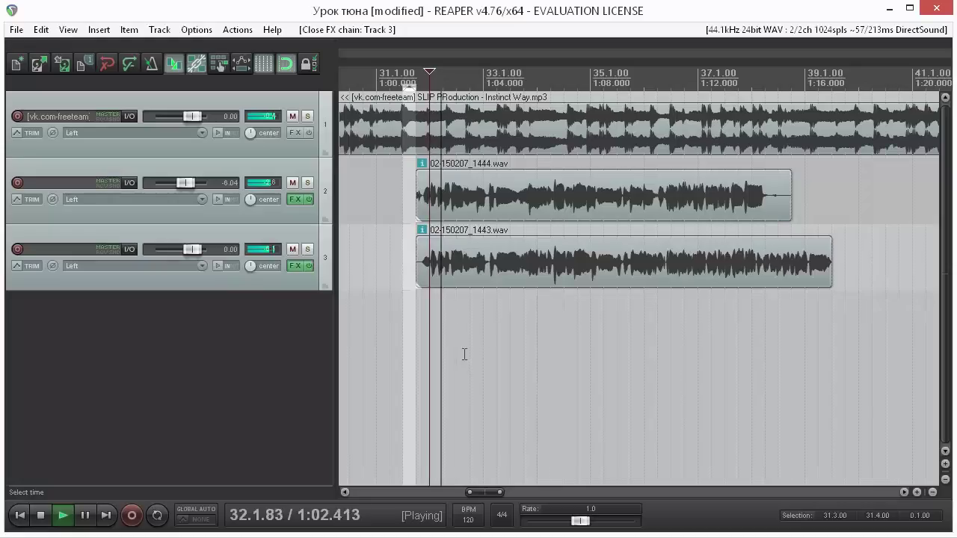
Set track 2's volume to about -5.38 dB while all three tracks play, and stop playback.
left_click_drag(183, 180, 188, 183)
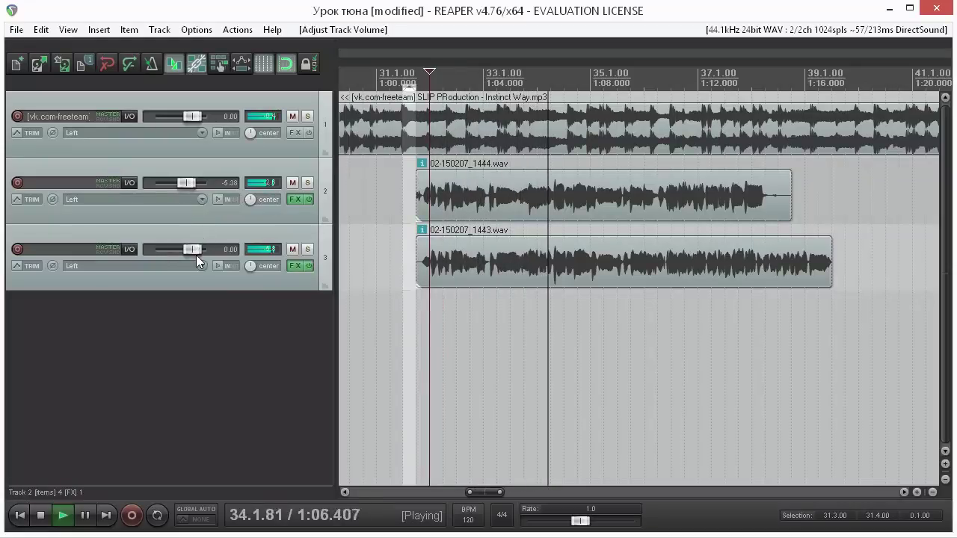
mouse_move(196, 255)
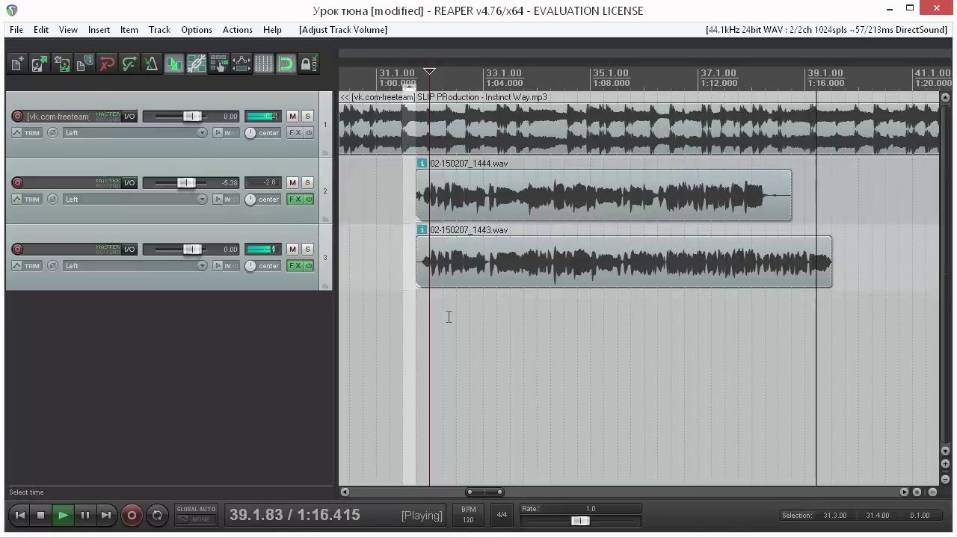
key("space")
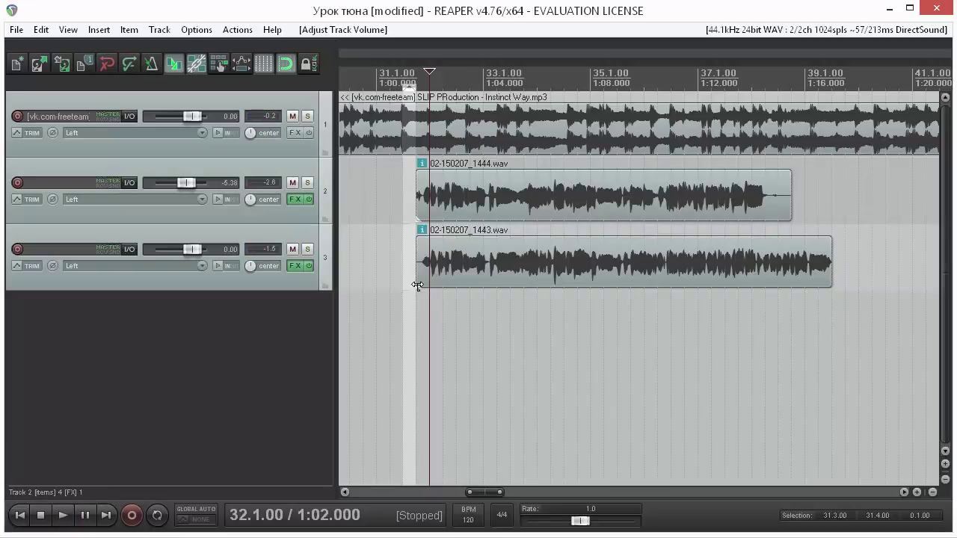
Solo track 3 and play its vocal with the effects on, off and on again to compare the sound.
left_click(307, 249)
key("space")
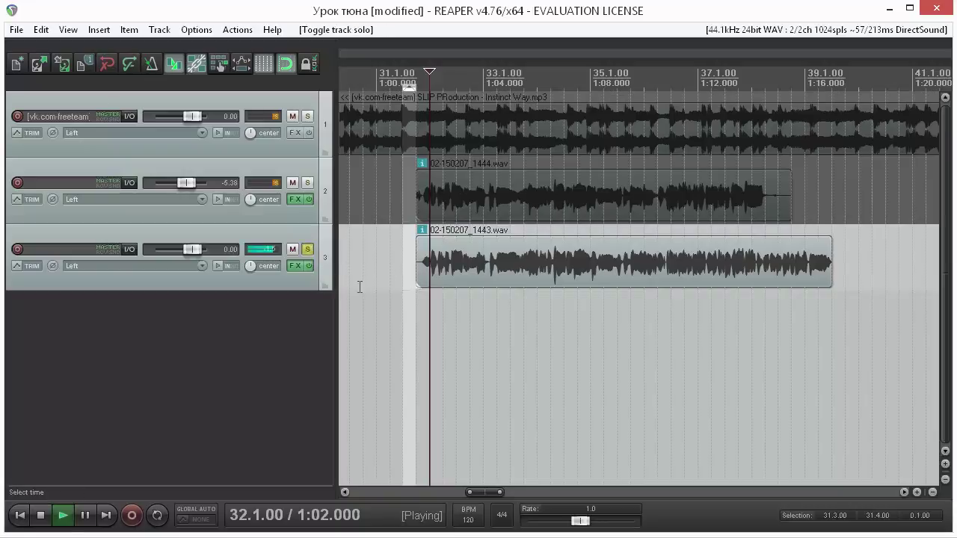
key("space")
key("space")
left_click(310, 267)
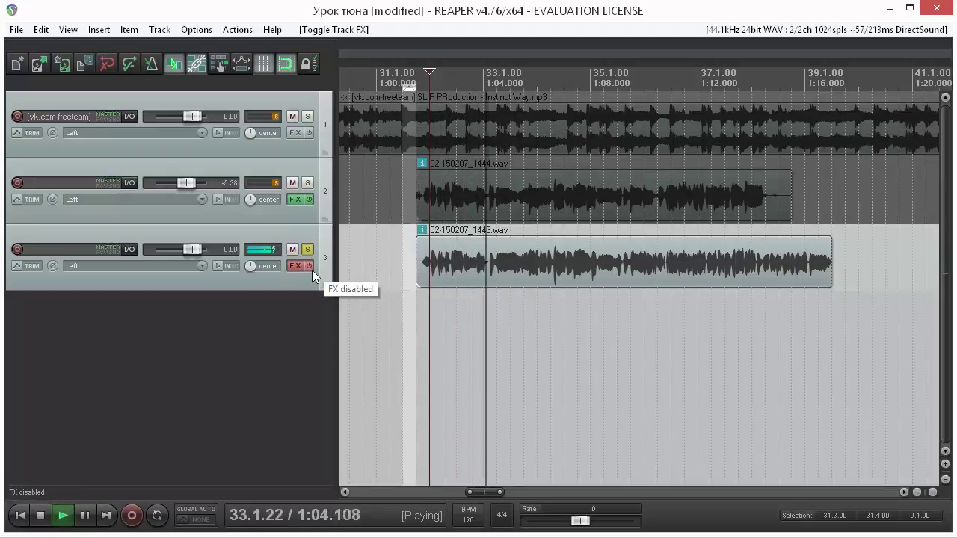
left_click(537, 315)
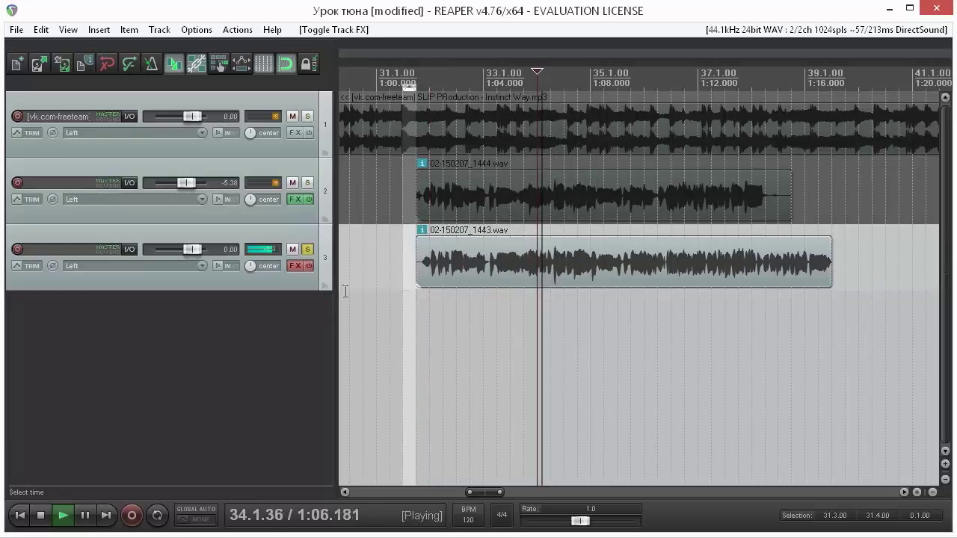
left_click(310, 267)
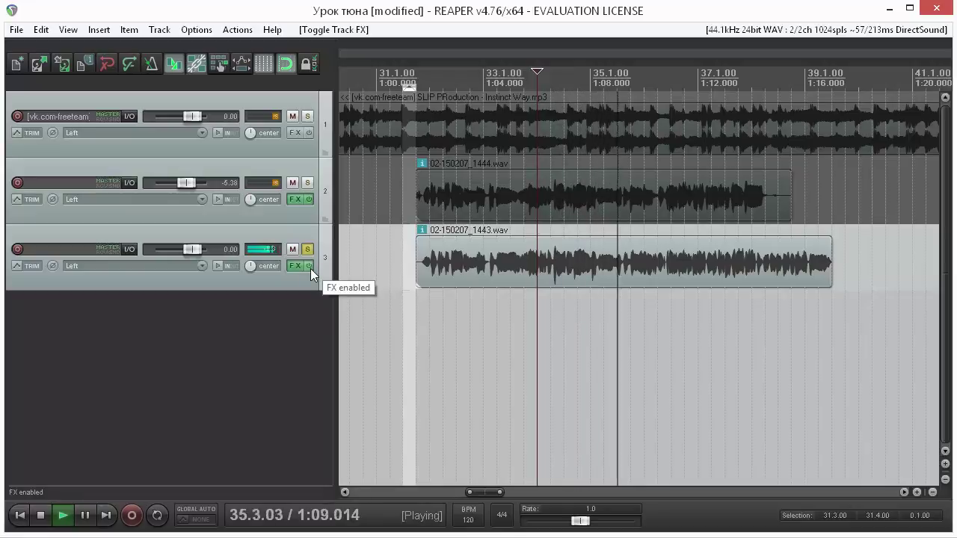
key("space")
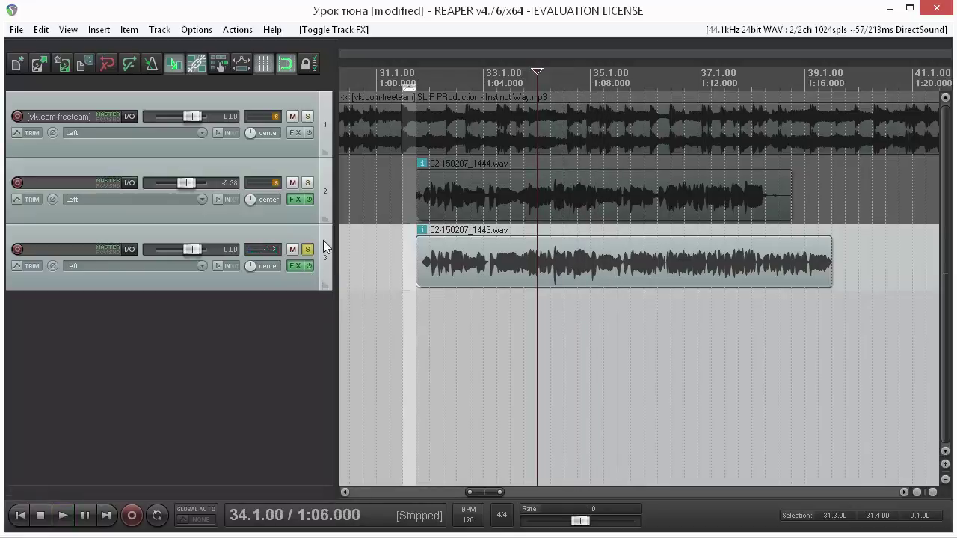
Open track 3's Nectar effect and examine the available scale types and root notes.
left_click(295, 265)
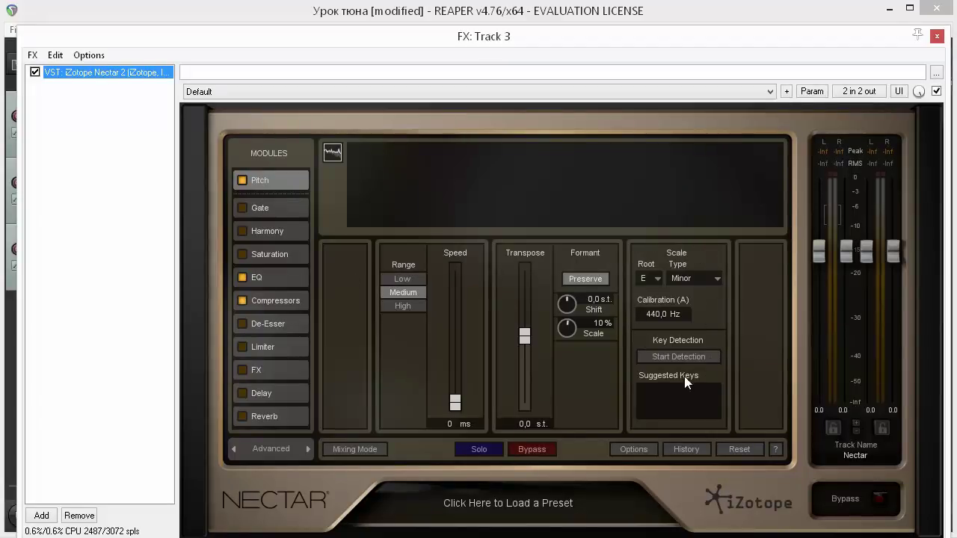
left_click(705, 277)
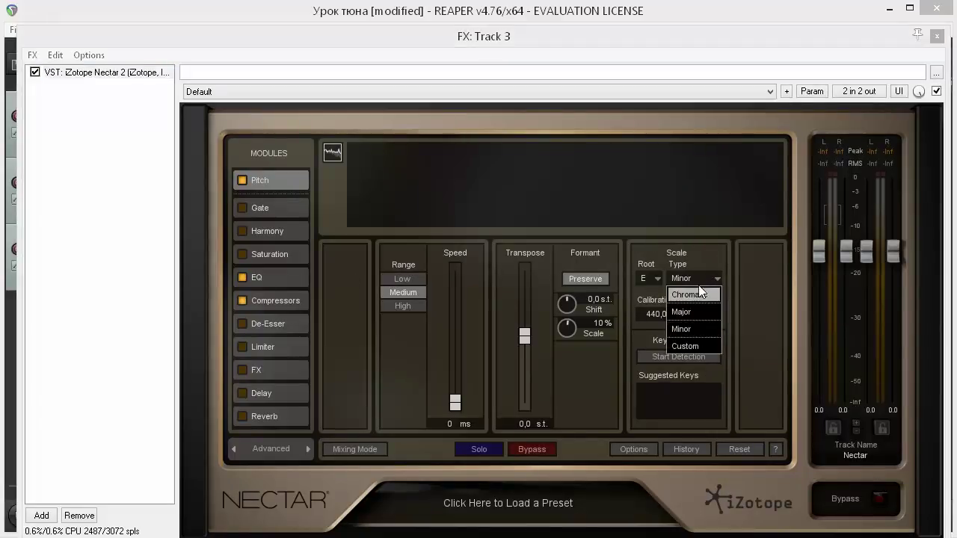
left_click(665, 285)
left_click(659, 282)
left_click(659, 283)
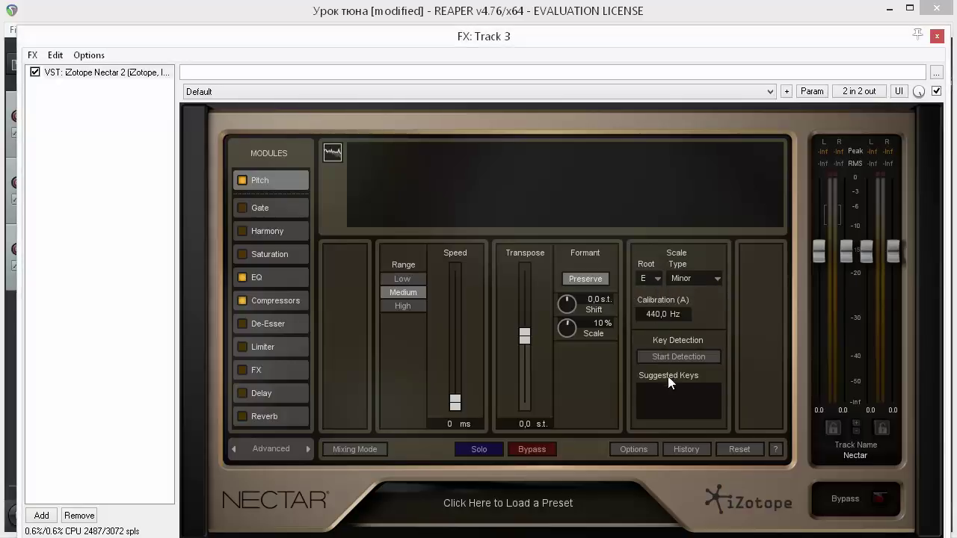